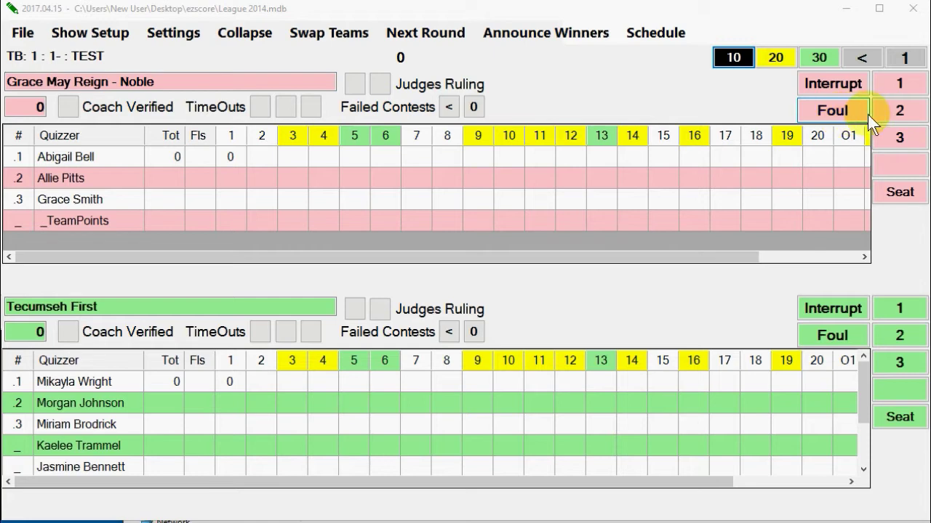
- Try the question counter, moving to questions 2 and 11, then return to question 1
{"action": "left_click", "coordinate": [906, 67]}
{"action": "left_click", "coordinate": [906, 67]}
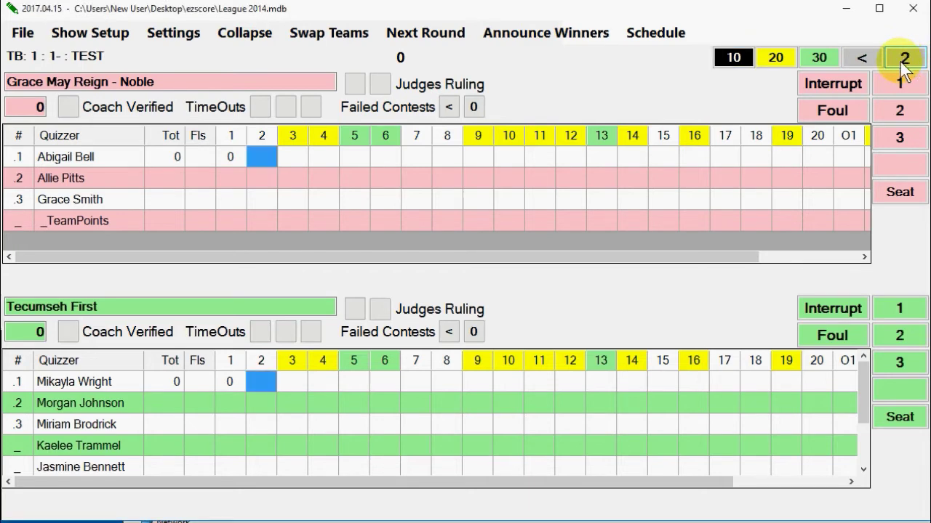
{"action": "left_click", "coordinate": [868, 59]}
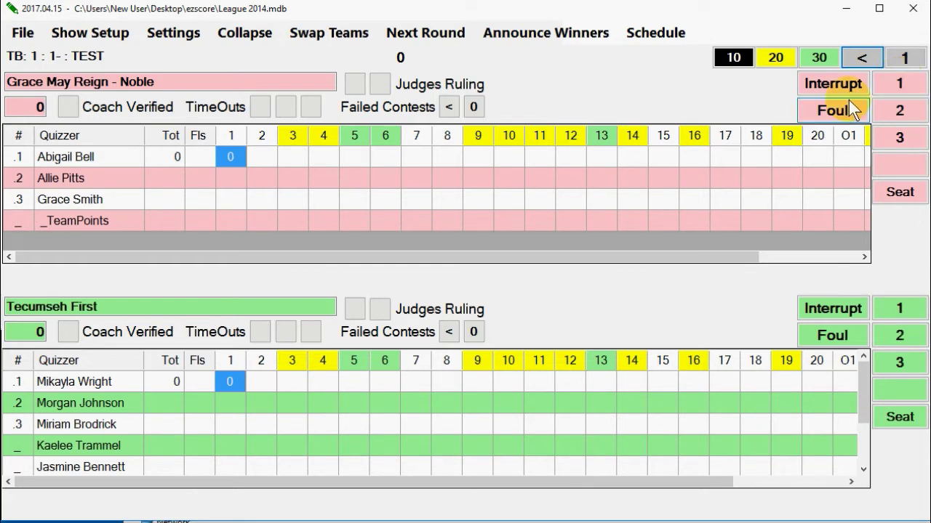
{"action": "left_click", "coordinate": [537, 135]}
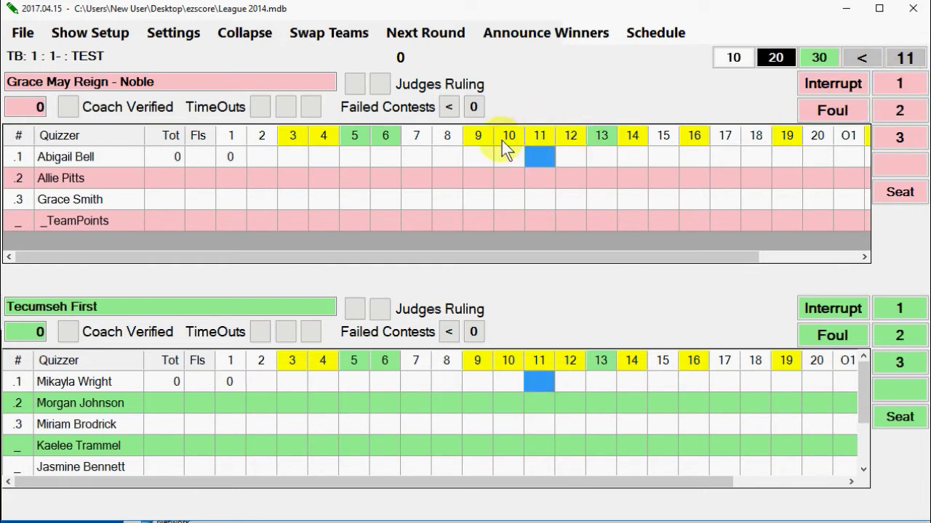
{"action": "left_click", "coordinate": [240, 138]}
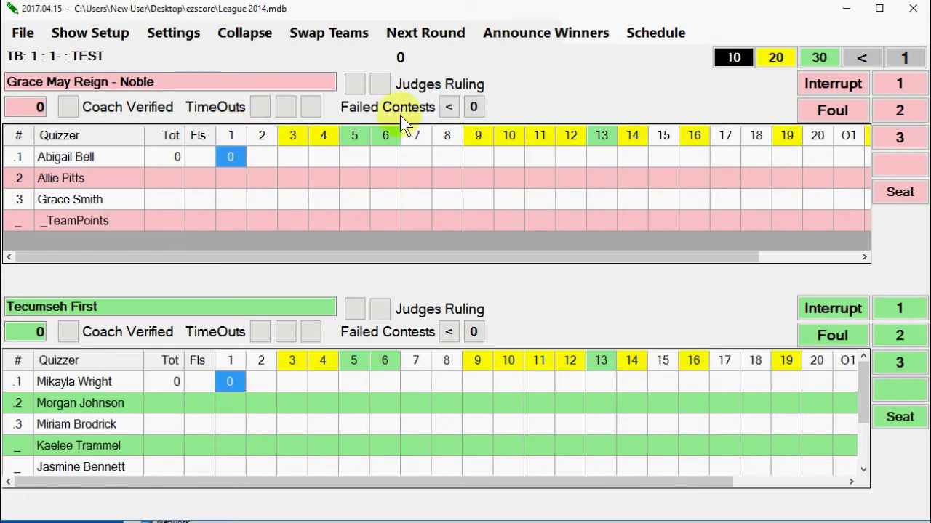
{"action": "left_click", "coordinate": [891, 85]}
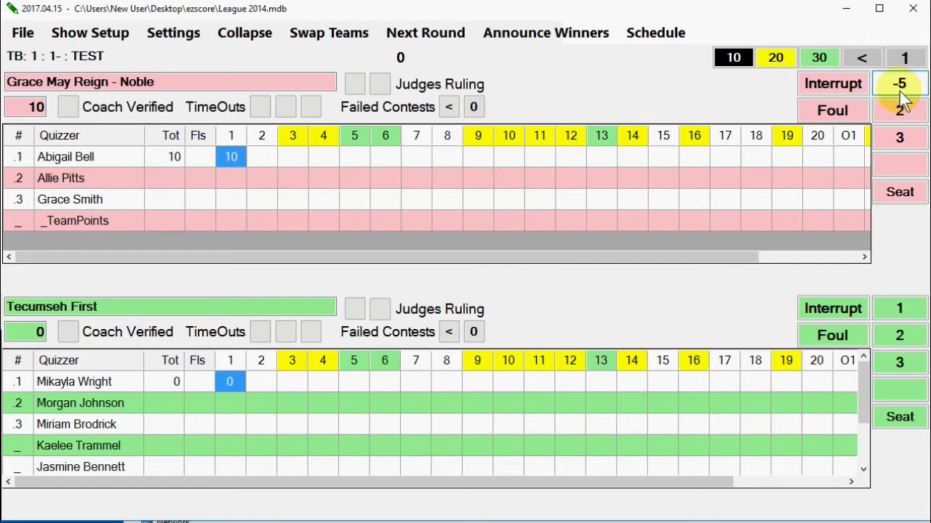
{"action": "left_click", "coordinate": [899, 92]}
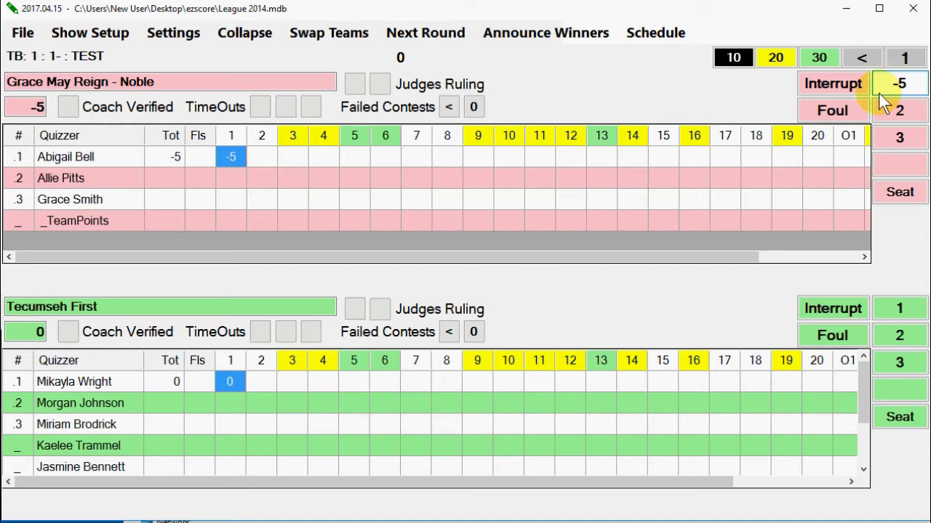
{"action": "left_click", "coordinate": [881, 89]}
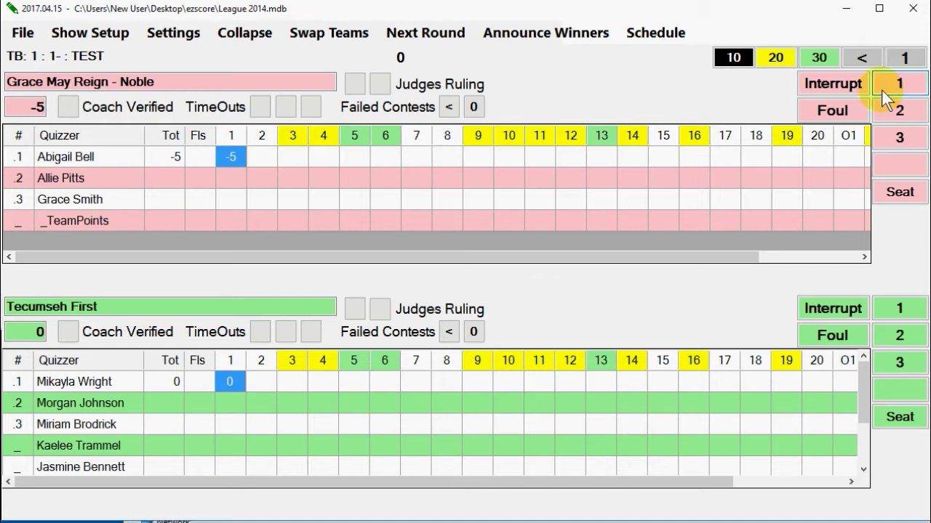
{"action": "left_click", "coordinate": [886, 88]}
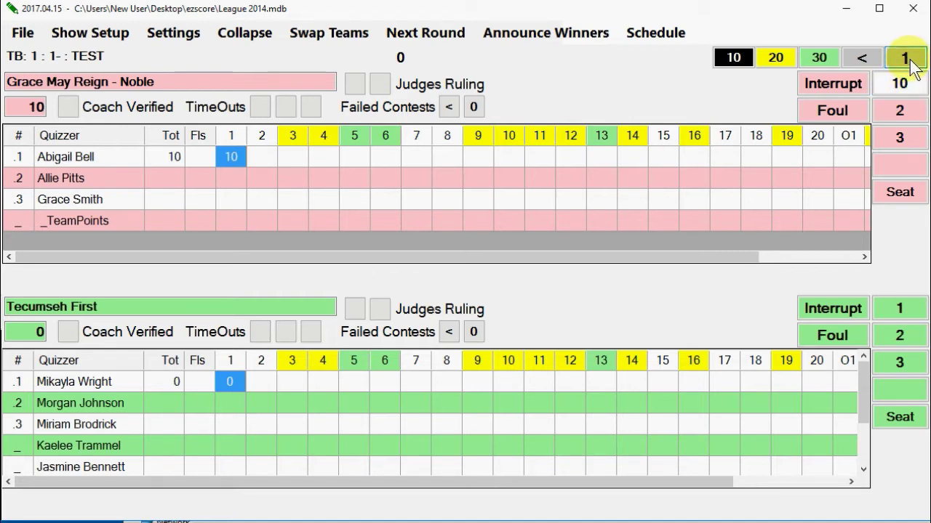
{"action": "left_click", "coordinate": [906, 60]}
{"action": "left_click", "coordinate": [907, 86]}
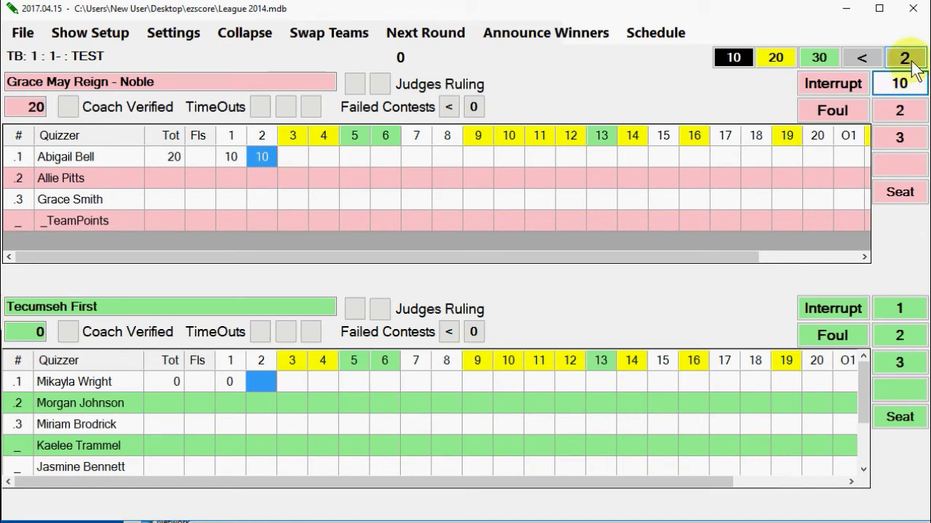
{"action": "left_click", "coordinate": [913, 66]}
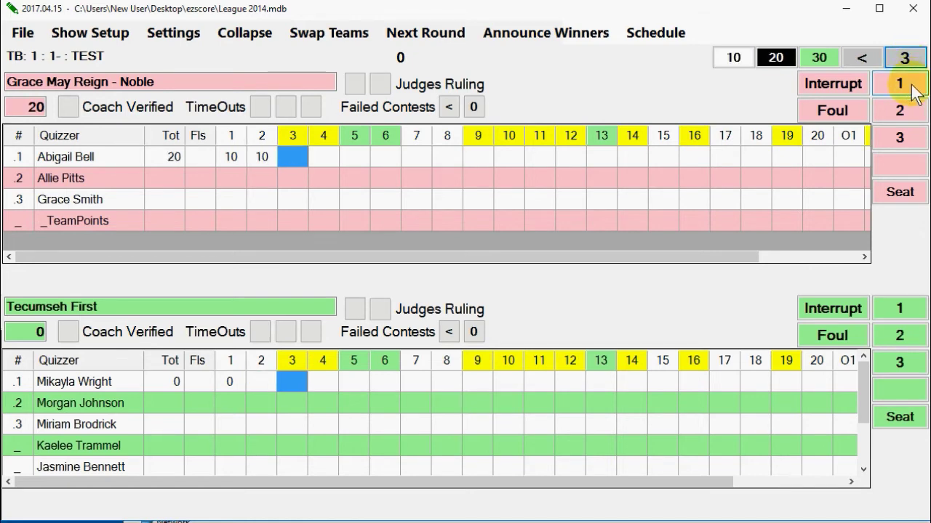
{"action": "left_click", "coordinate": [914, 86]}
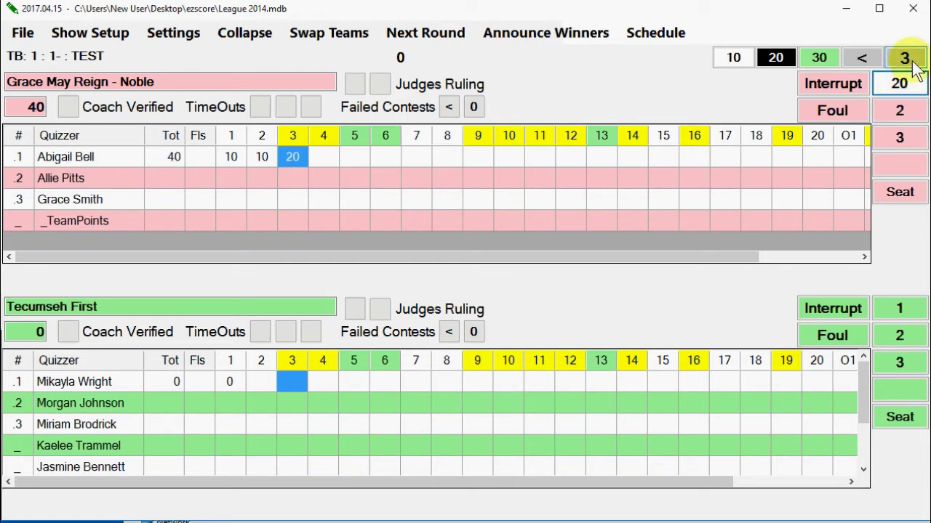
{"action": "left_click", "coordinate": [906, 59]}
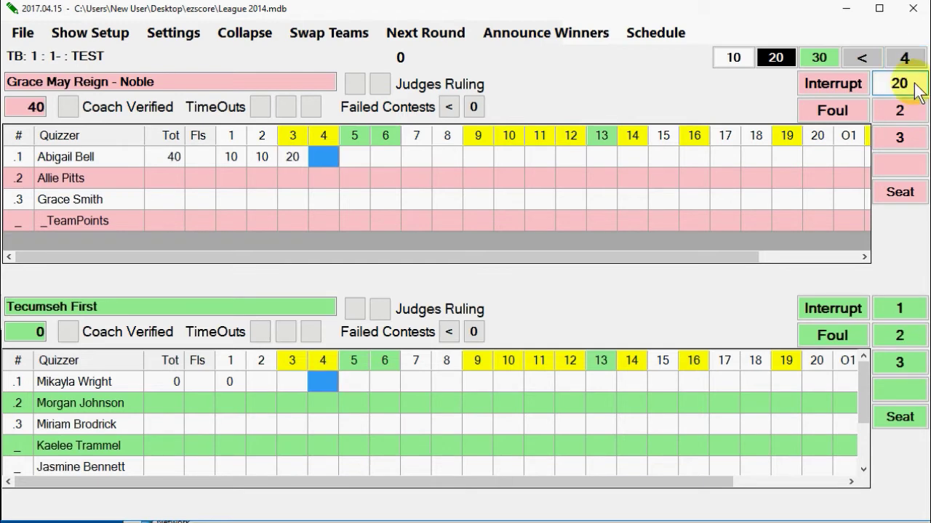
{"action": "left_click", "coordinate": [913, 83]}
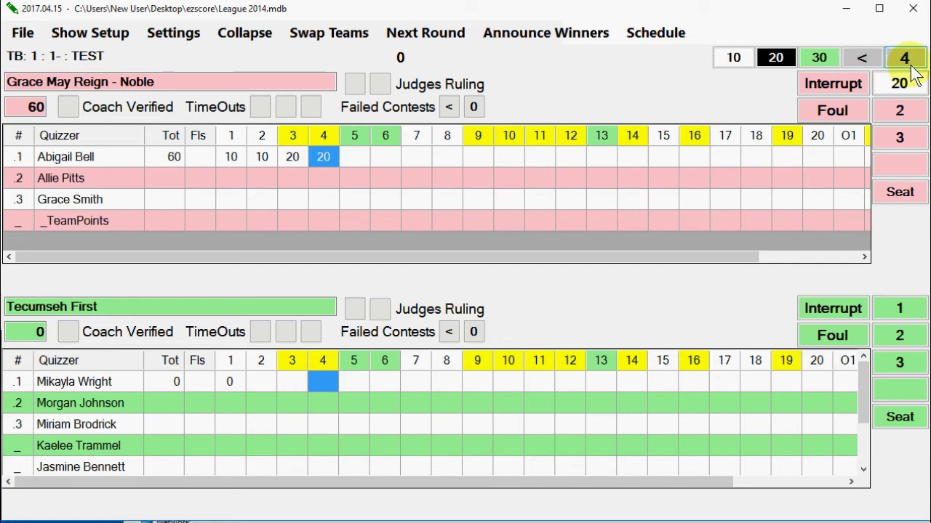
{"action": "left_click", "coordinate": [904, 58]}
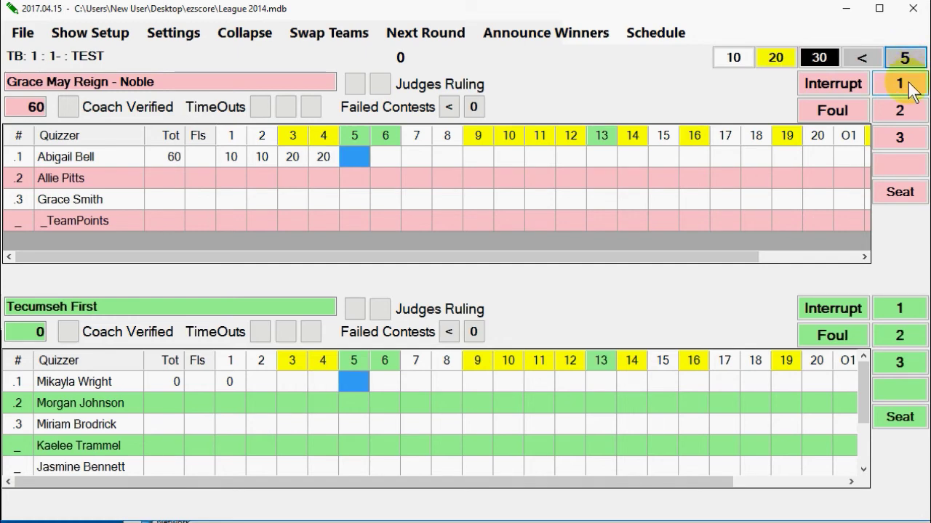
{"action": "left_click", "coordinate": [913, 86]}
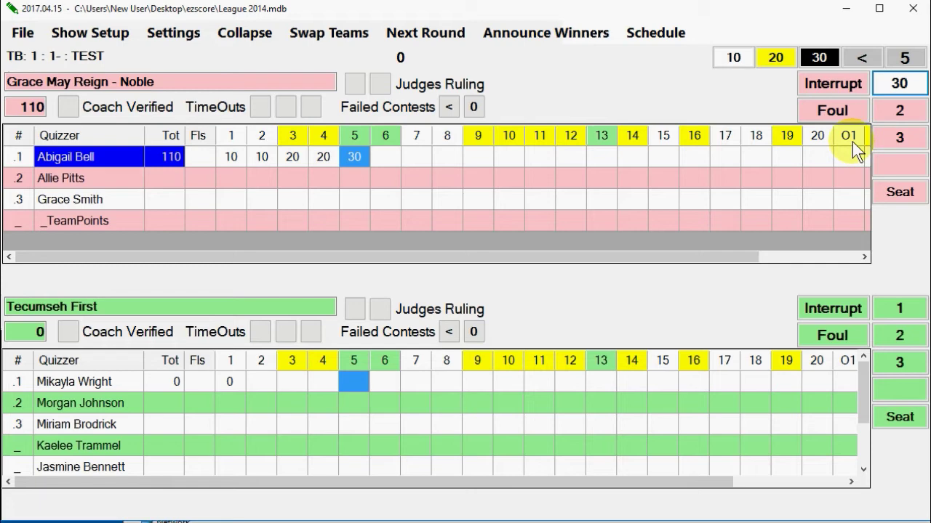
{"action": "left_click", "coordinate": [900, 193]}
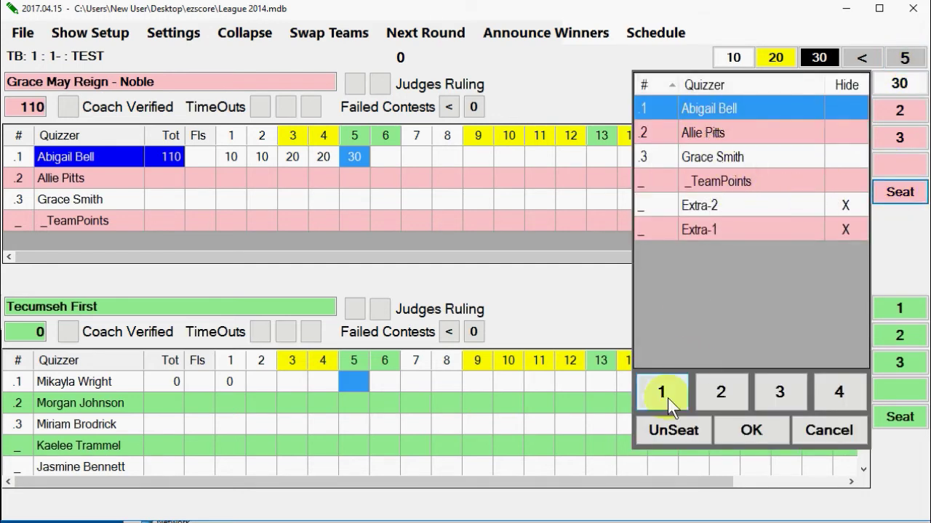
{"action": "left_click", "coordinate": [674, 430]}
{"action": "left_click", "coordinate": [749, 430]}
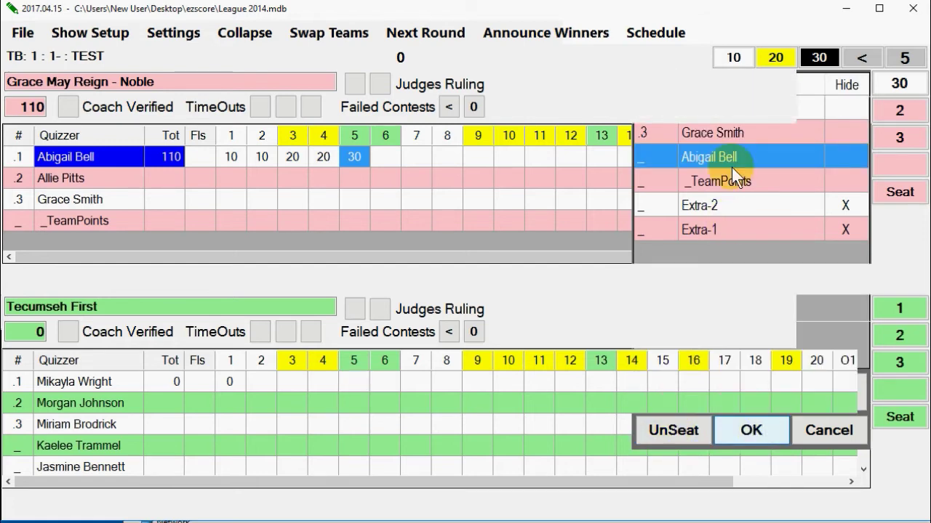
{"action": "left_click", "coordinate": [900, 112]}
{"action": "left_click", "coordinate": [900, 112]}
{"action": "left_click", "coordinate": [902, 112]}
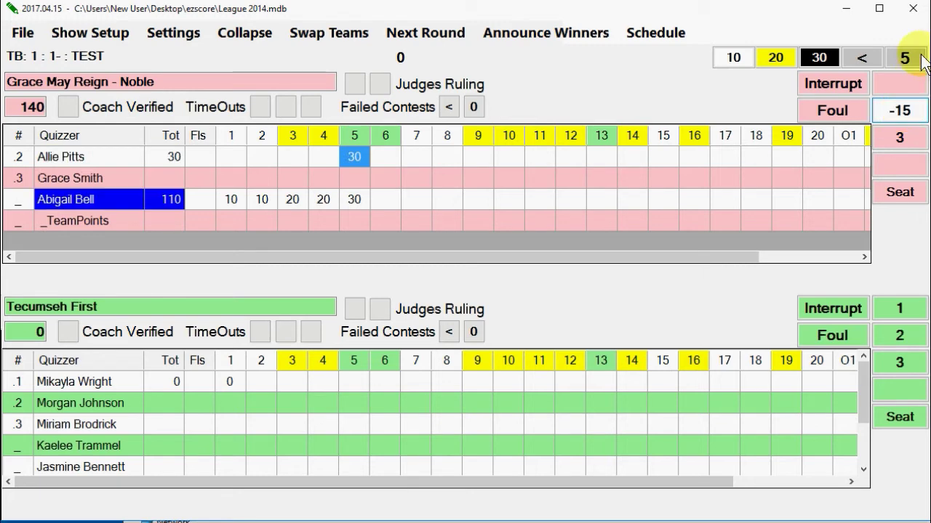
{"action": "left_click", "coordinate": [899, 110]}
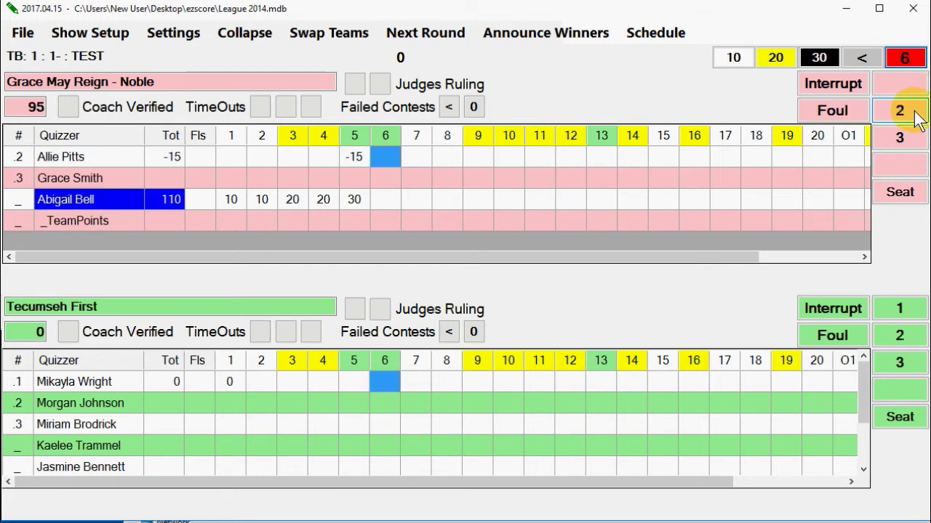
{"action": "left_click", "coordinate": [900, 111]}
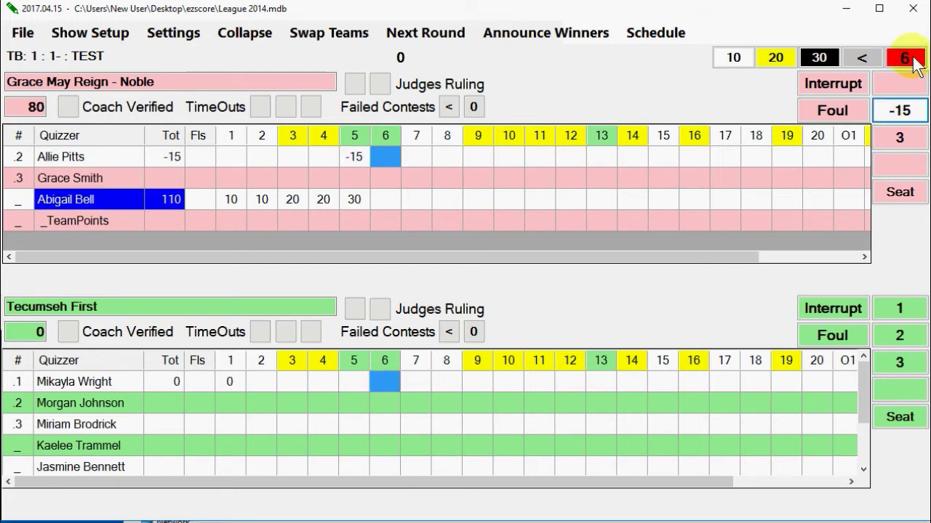
{"action": "left_click", "coordinate": [899, 110]}
{"action": "left_click", "coordinate": [920, 119]}
{"action": "left_click", "coordinate": [921, 120]}
{"action": "left_click", "coordinate": [831, 115]}
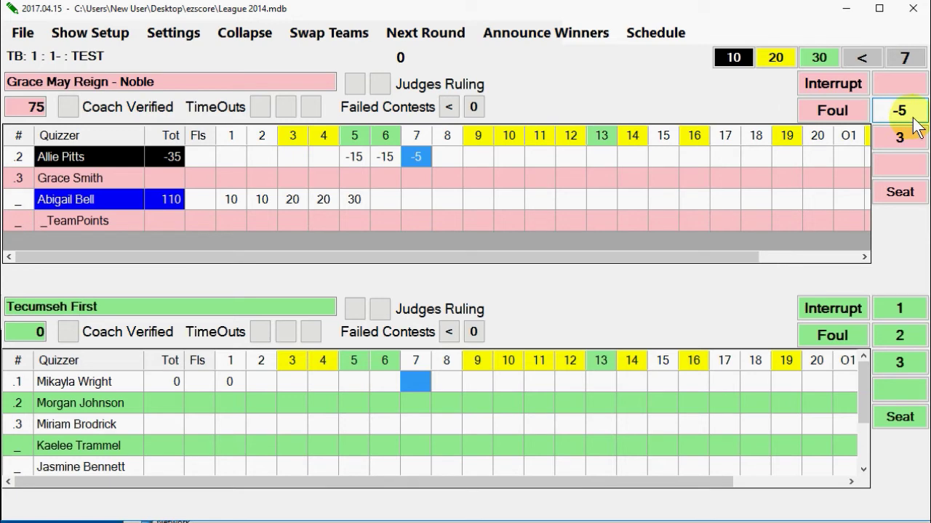
- Mark question 7 as a Grace May Reign interrupt and bring up the Foul quizzer list
{"action": "left_click", "coordinate": [837, 84]}
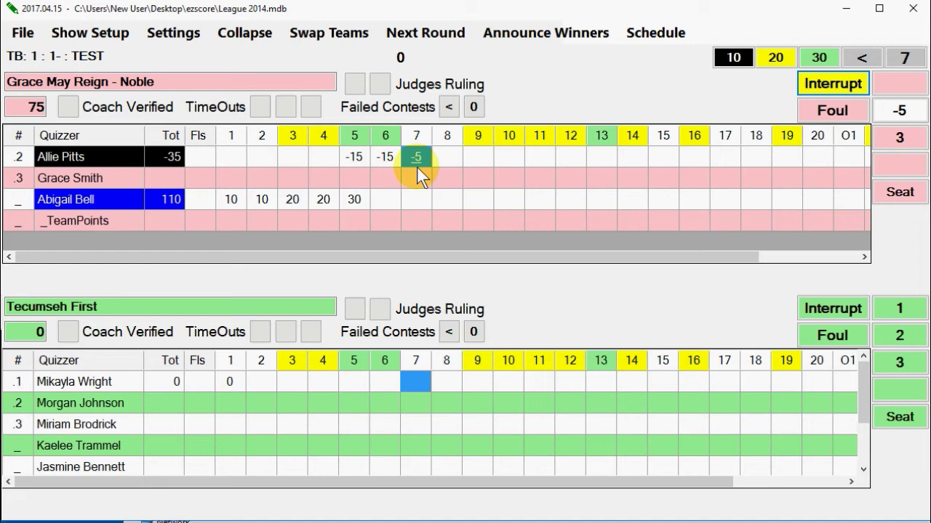
{"action": "left_click", "coordinate": [832, 117]}
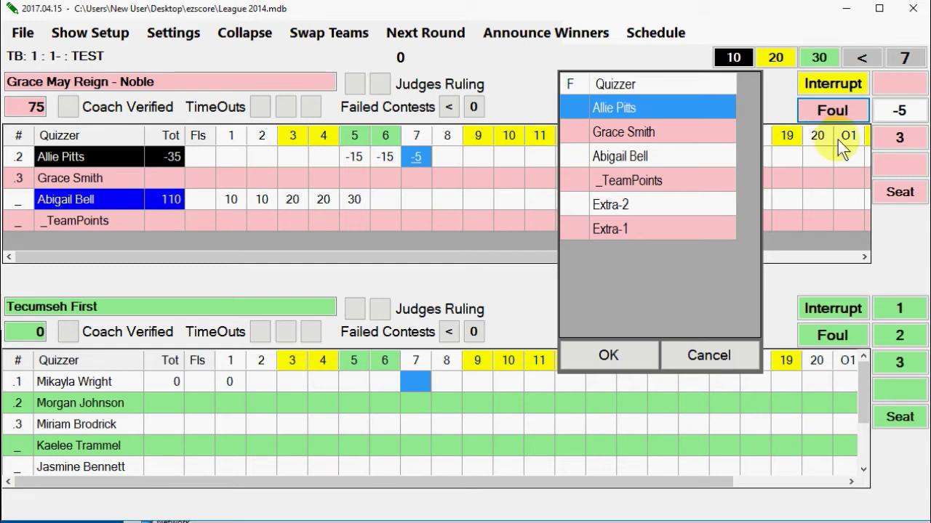
{"action": "left_click", "coordinate": [633, 179]}
{"action": "left_click", "coordinate": [648, 107]}
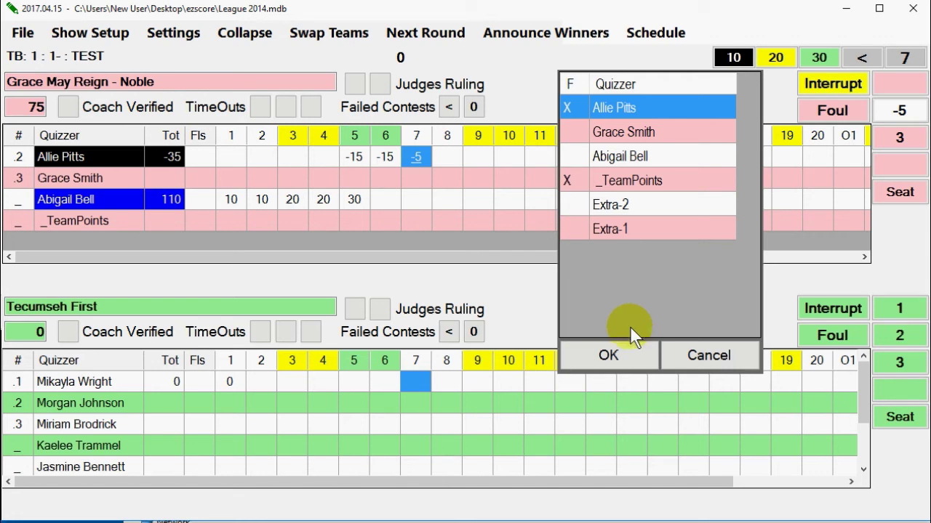
{"action": "left_click", "coordinate": [609, 350]}
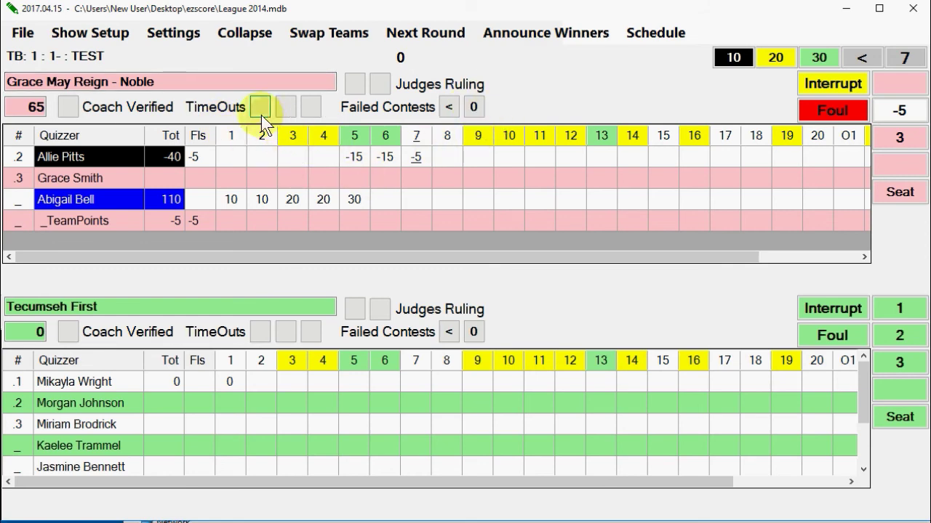
- Mark all three Grace May Reign timeouts and both judges' rulings as used
{"action": "left_click", "coordinate": [283, 108]}
{"action": "left_click", "coordinate": [310, 107]}
{"action": "left_click", "coordinate": [355, 84]}
{"action": "left_click", "coordinate": [383, 86]}
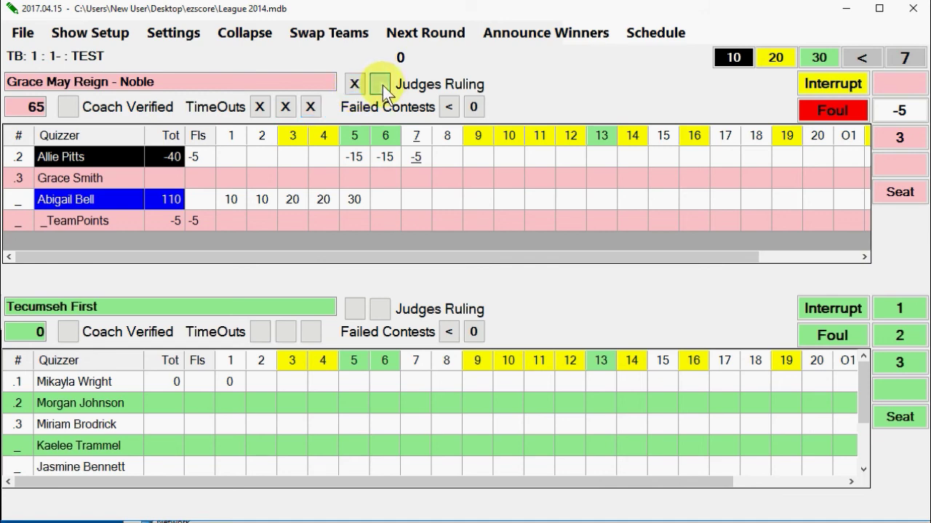
{"action": "left_click", "coordinate": [474, 107]}
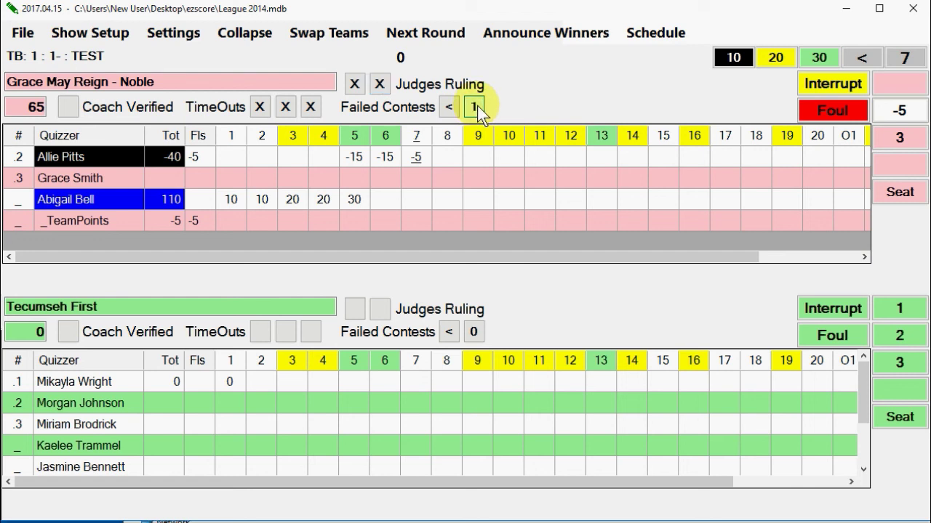
{"action": "left_click", "coordinate": [447, 106]}
{"action": "left_click", "coordinate": [472, 108]}
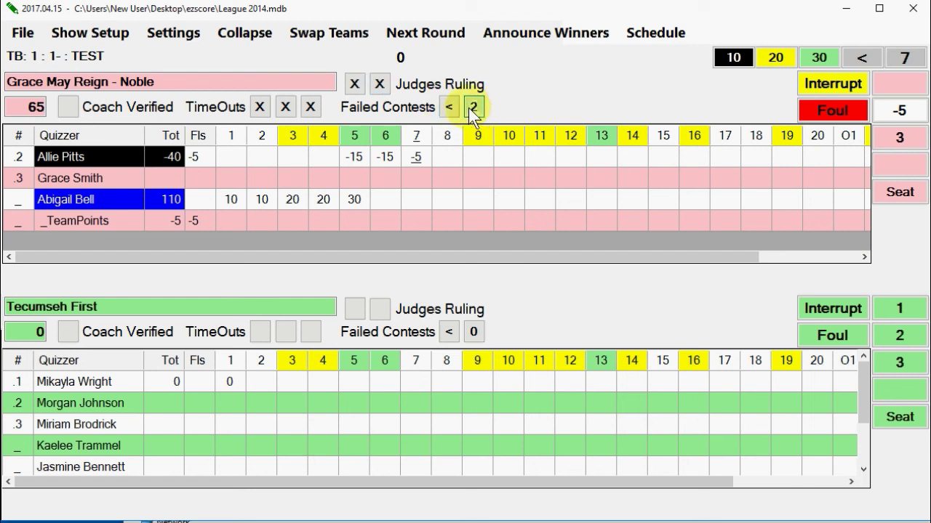